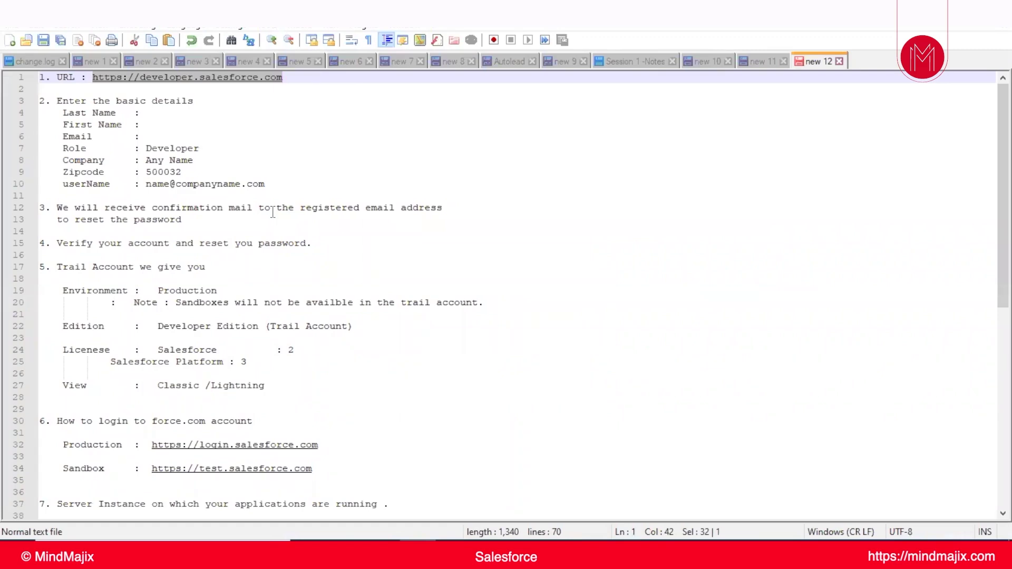
- Select the developer.salesforce.com address on line 1 of the signup notes for copying
left_click(266, 103)
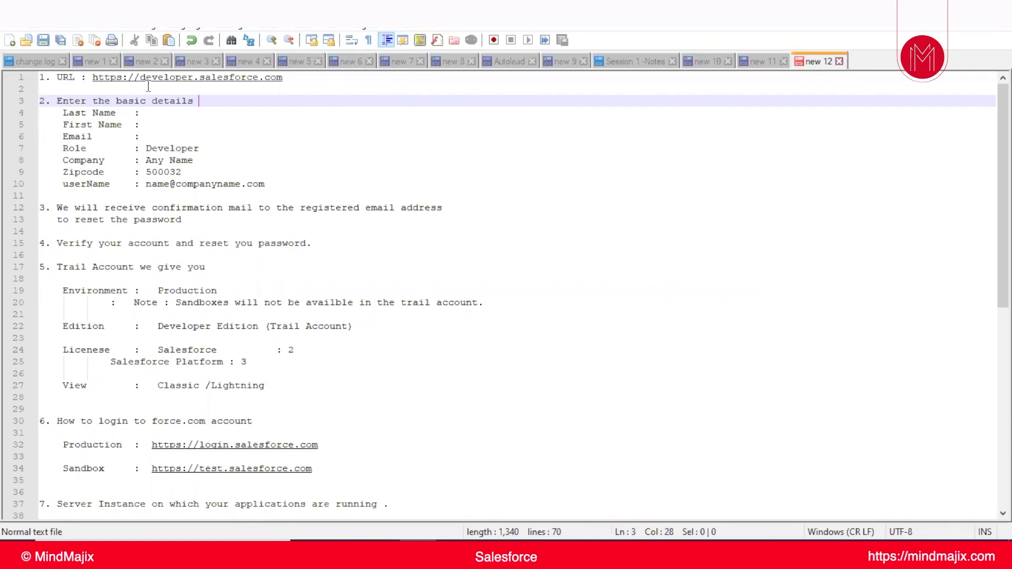
left_click(110, 77)
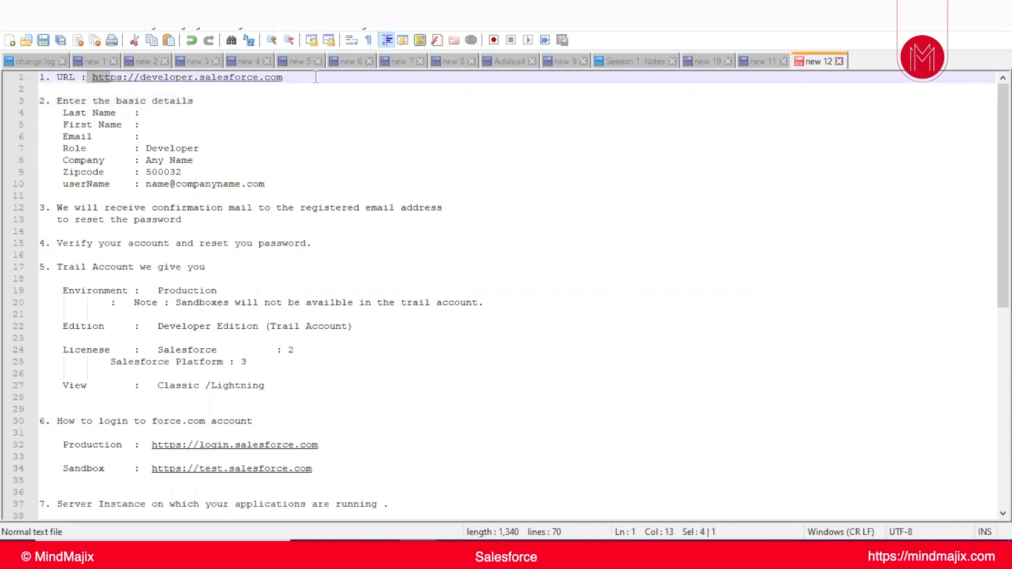
left_click_drag(313, 77, 93, 78)
key("ctrl+c")
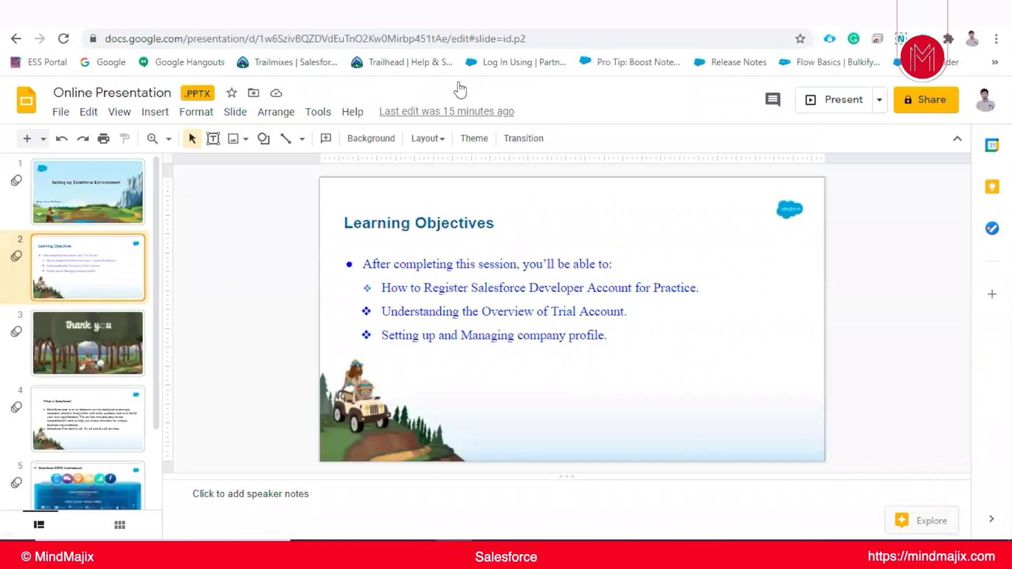
- Load the copied developer.salesforce.com address in a new Chrome tab and start signing up
key("ctrl+t")
left_click(350, 37)
key("ctrl+v")
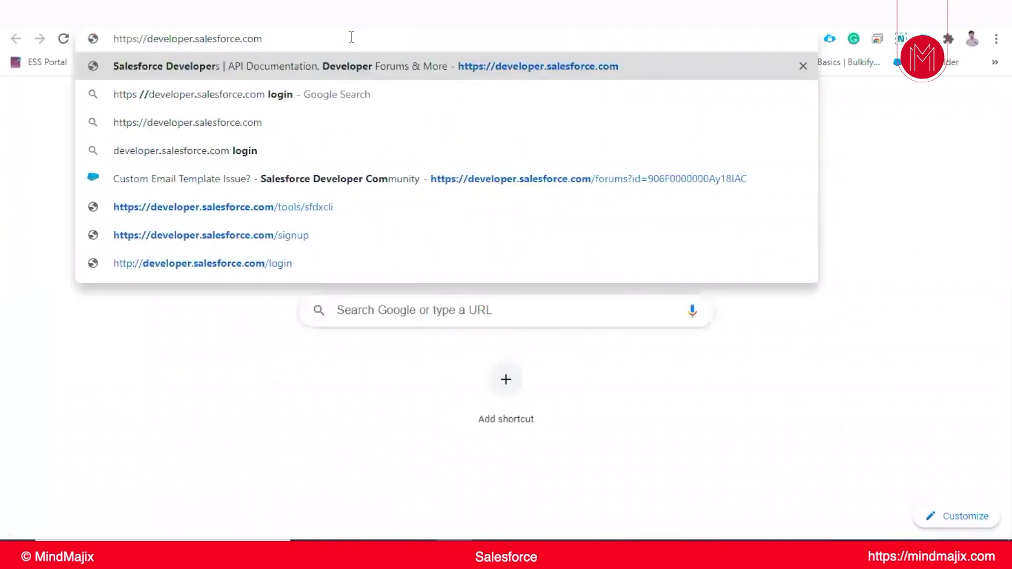
key("Return")
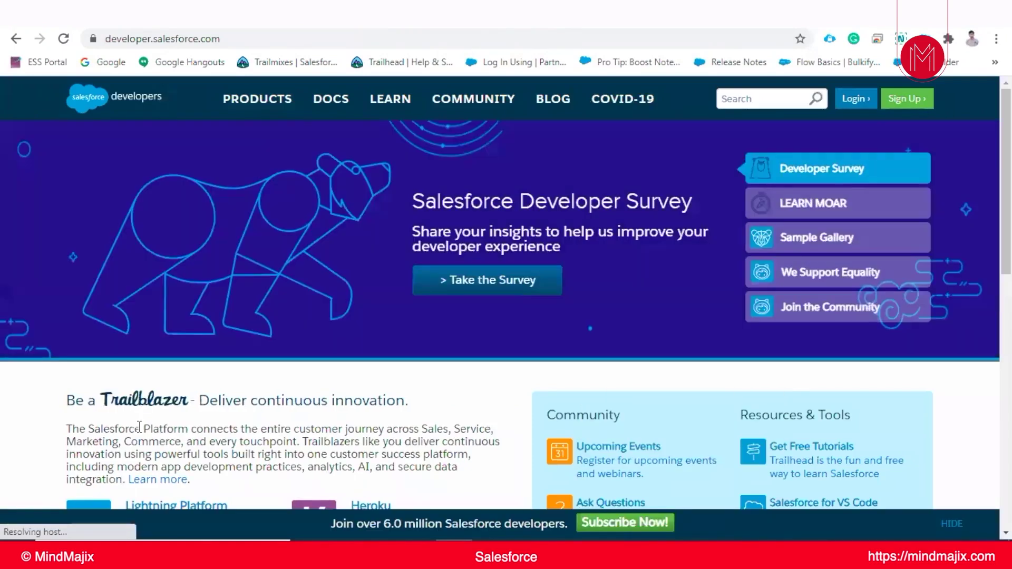
left_click(909, 107)
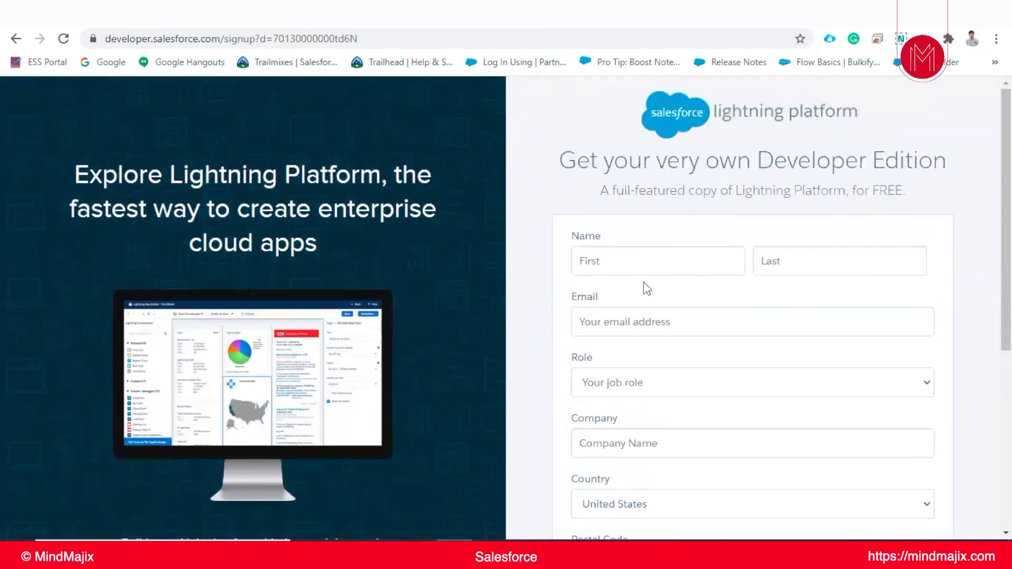
- Fill the first name, last name and e-mail address from saved autofill entries
left_click(646, 259)
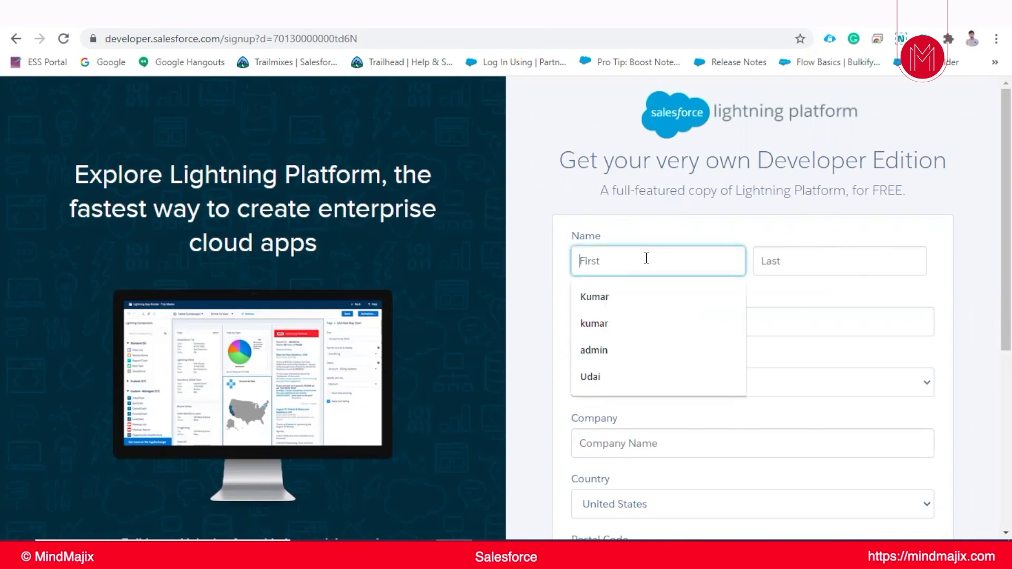
left_click(646, 293)
left_click(784, 258)
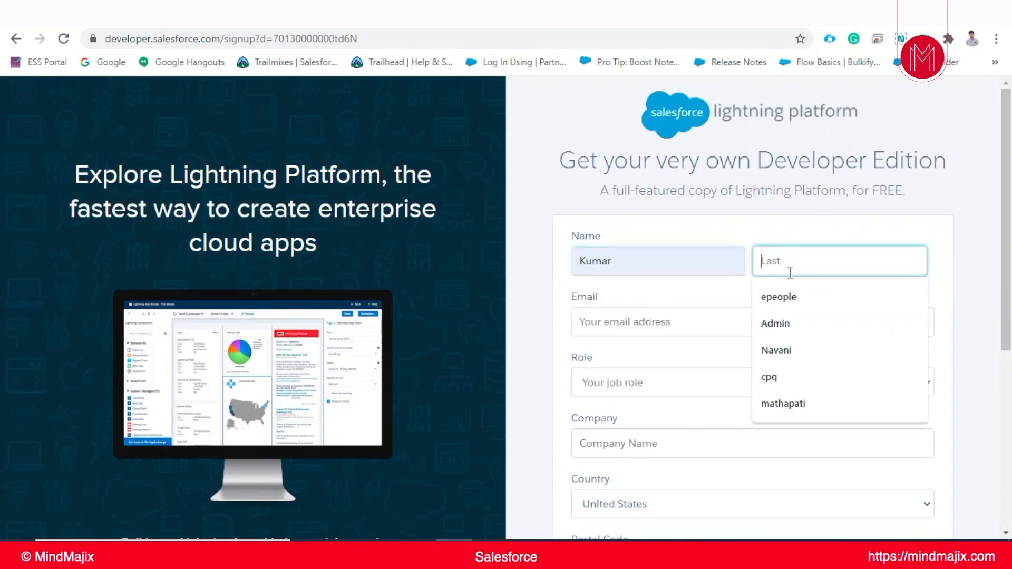
left_click(793, 327)
left_click(658, 321)
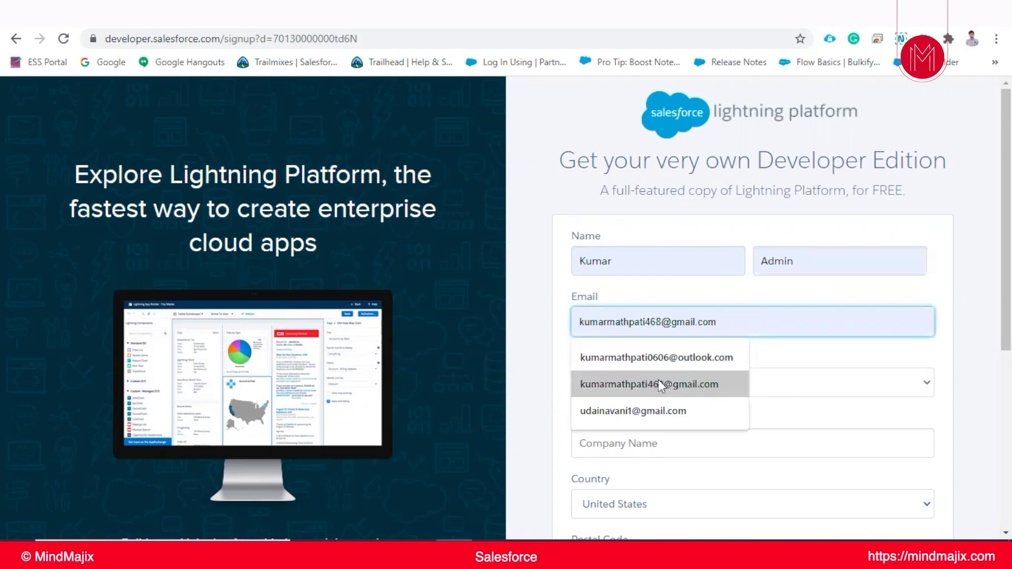
left_click(659, 384)
- Set the role to Administrator and the company to mindmijix pvt ltd
scroll(628, 289, "down", 3)
left_click(632, 237)
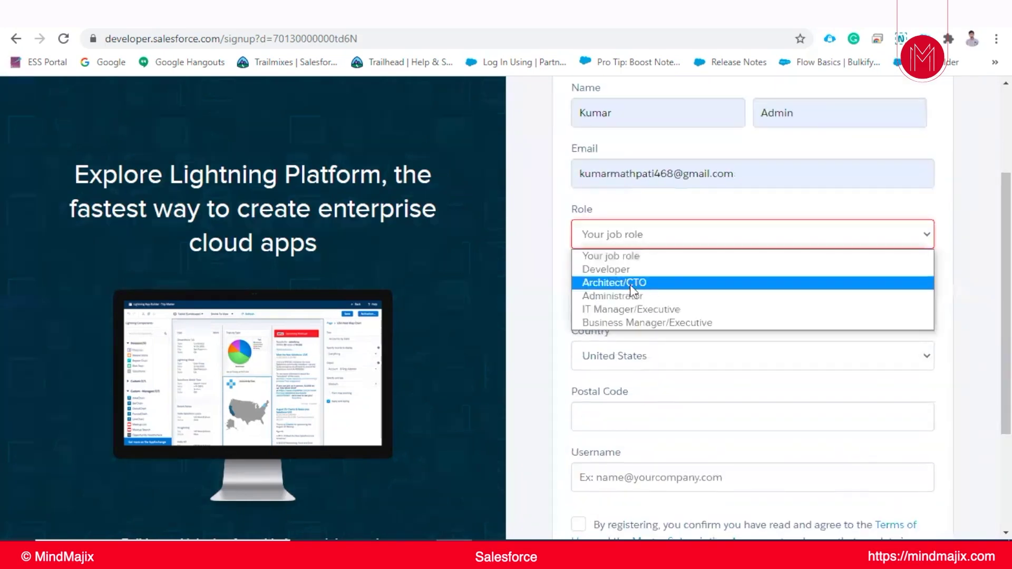
left_click(631, 293)
scroll(643, 253, "down", 2)
left_click(637, 230)
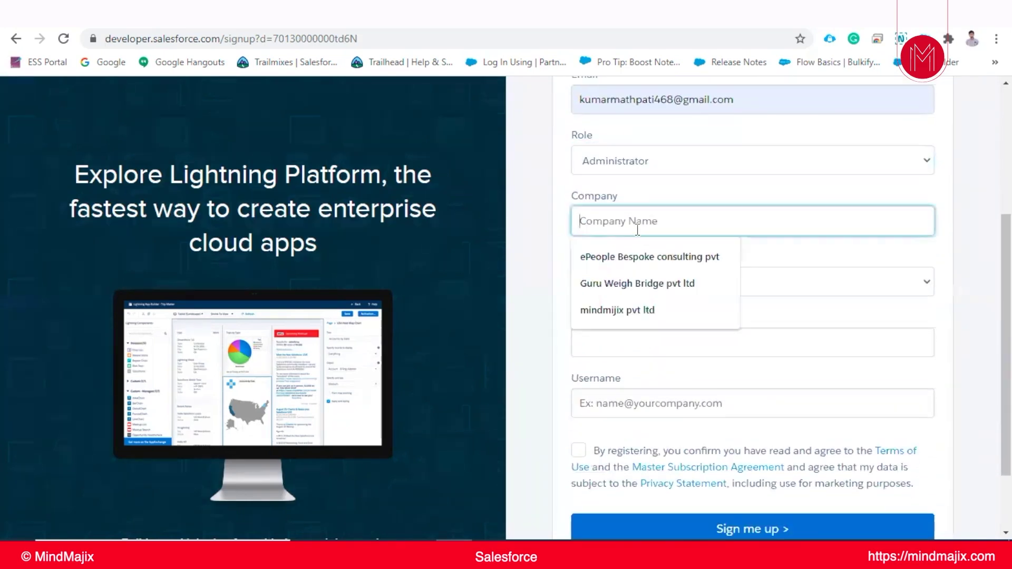
left_click(606, 314)
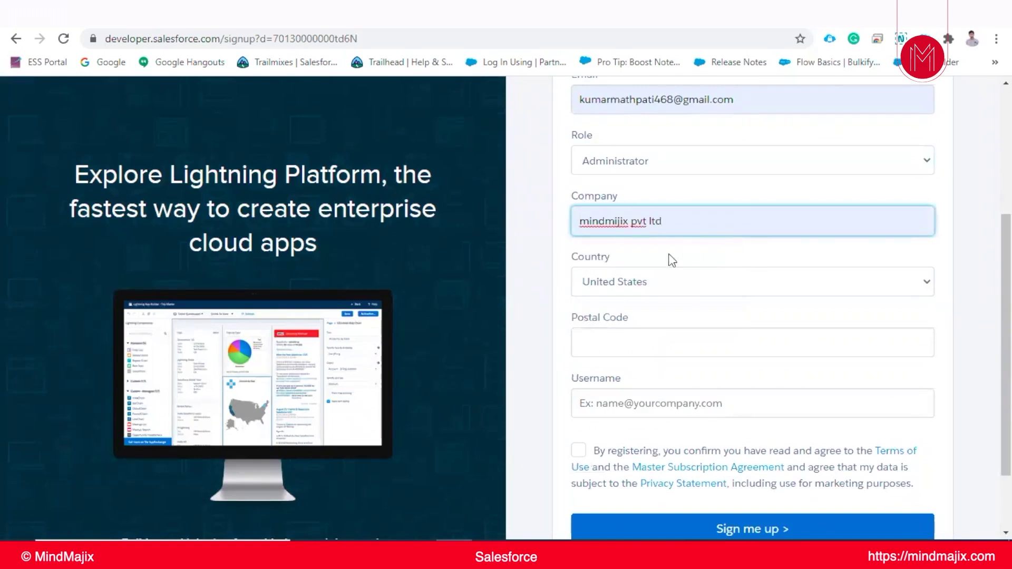
type("ht")
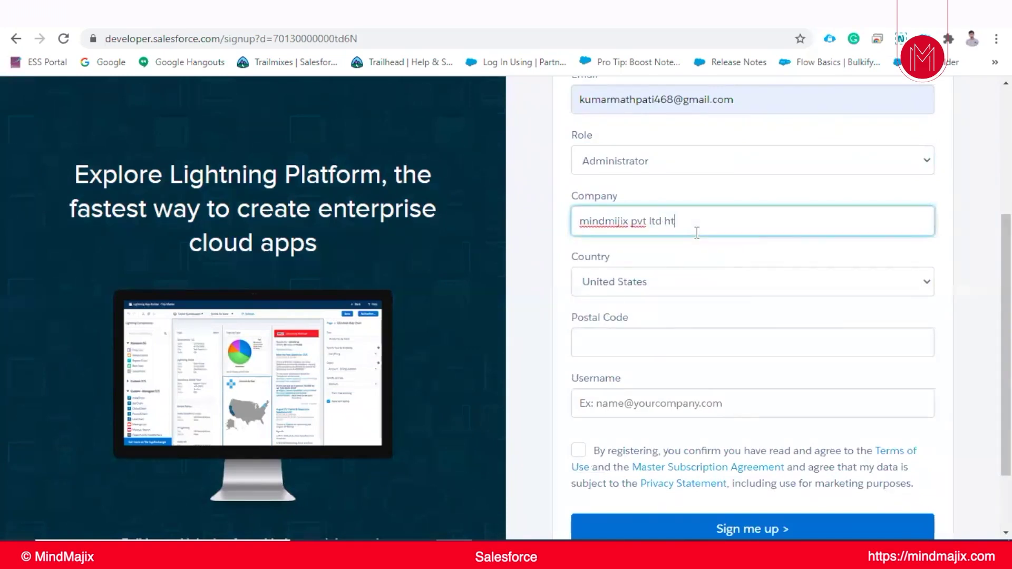
type("yd")
- Choose India as the country on the signup form
left_click(635, 285)
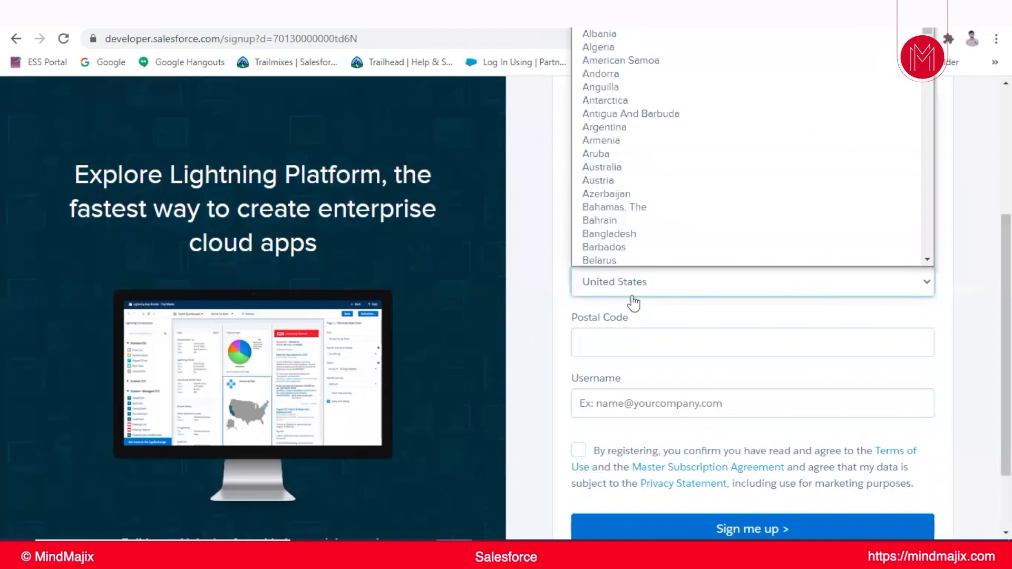
key("i")
scroll(616, 149, "down", 3)
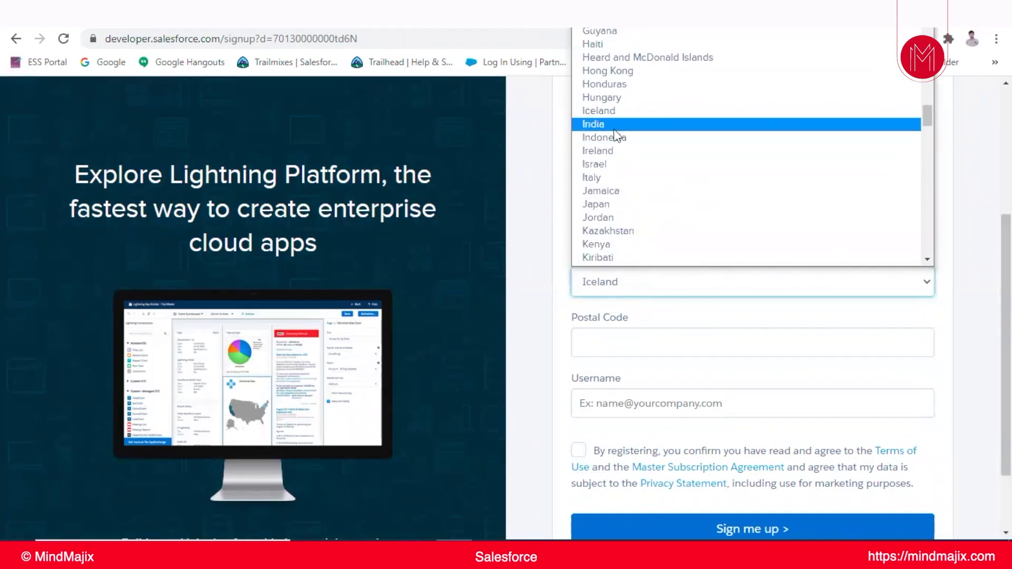
left_click(613, 128)
- Fill in the saved postal code and the account username, then submit the signup
scroll(605, 308, "down", 1)
left_click(596, 273)
left_click(597, 304)
left_click(612, 327)
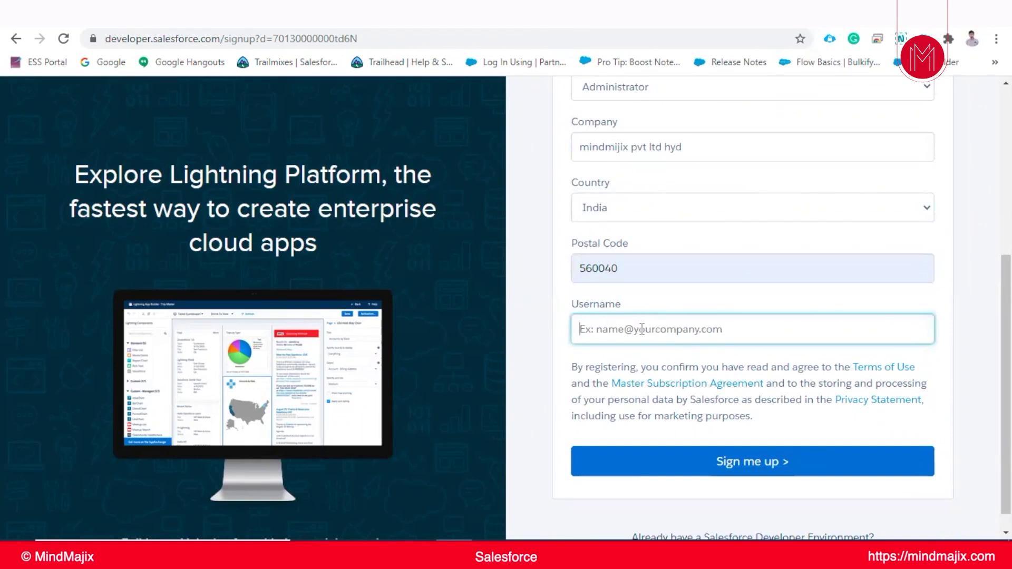
scroll(642, 336, "up", 3)
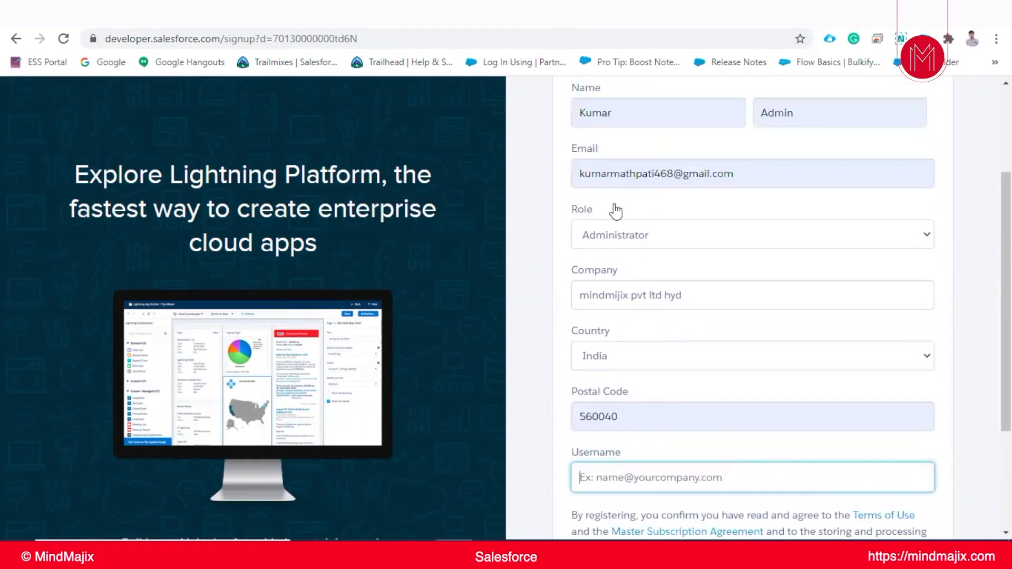
scroll(637, 368, "down", 3)
scroll(644, 301, "up", 2)
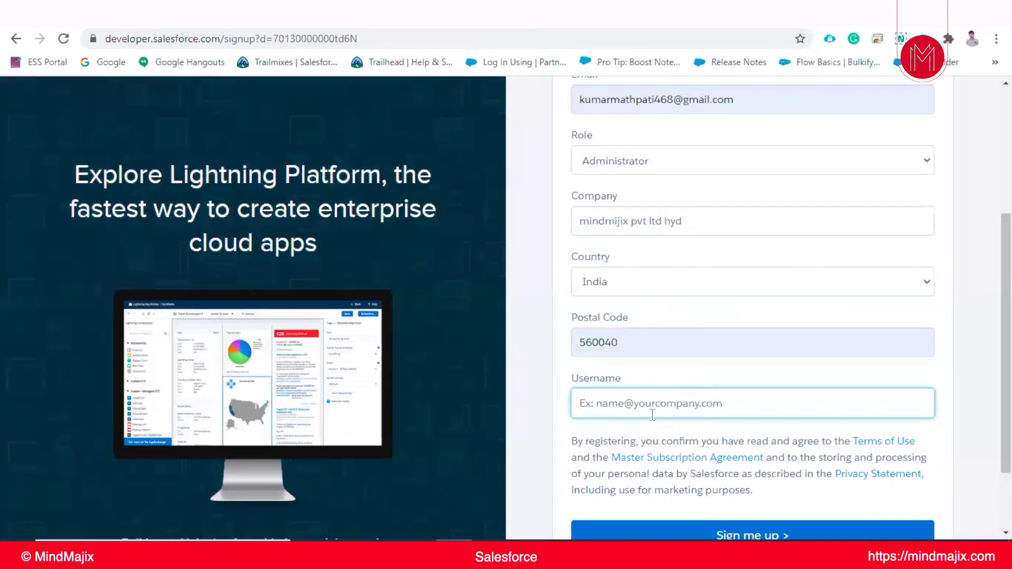
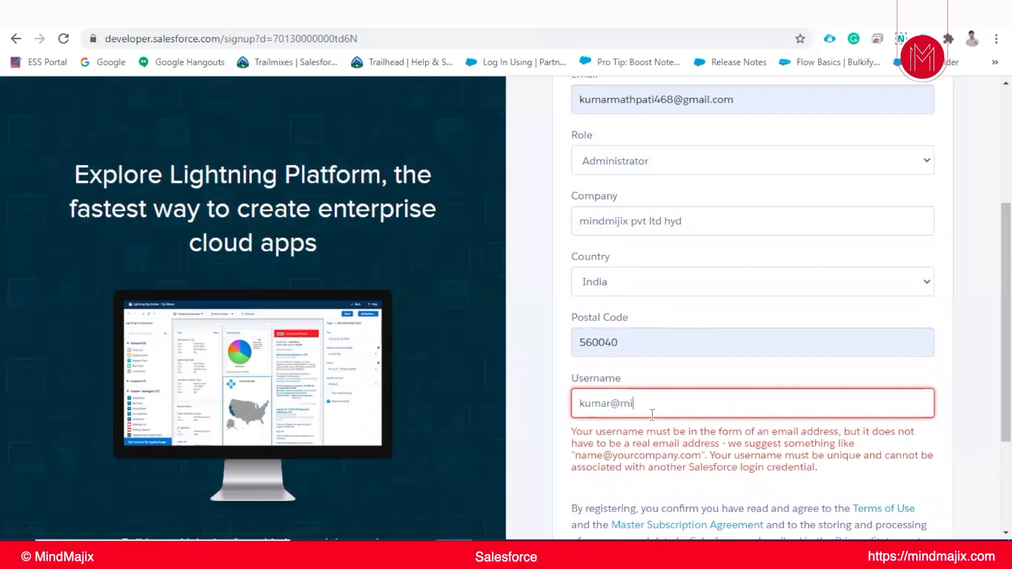
scroll(728, 409, "down", 3)
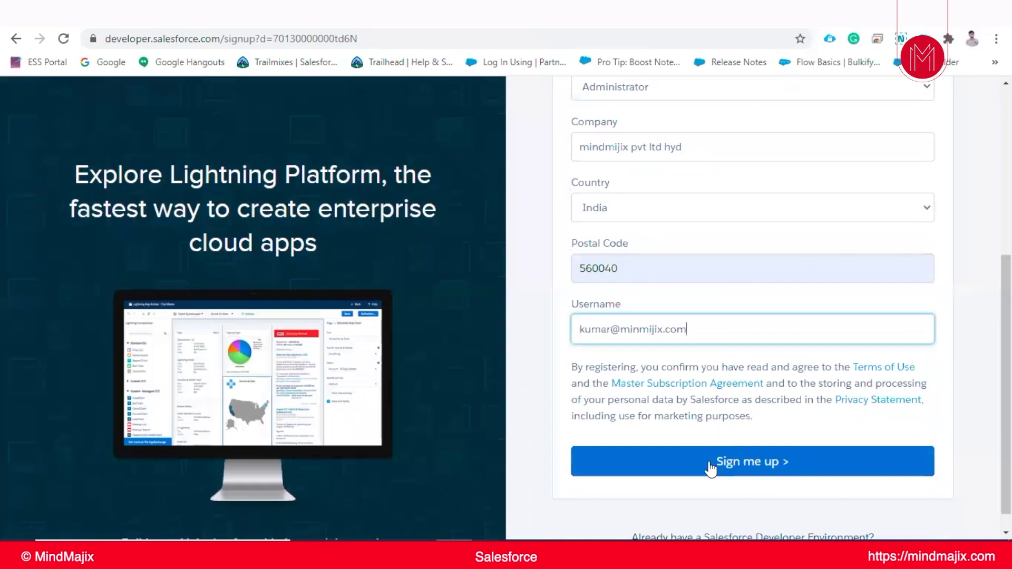
left_click(748, 474)
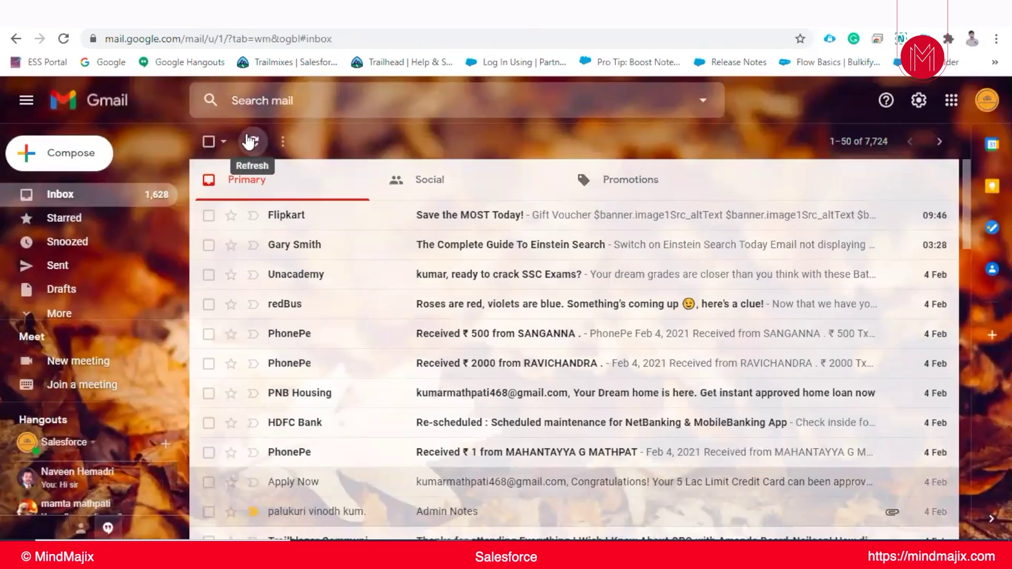
- Refresh the Gmail Primary inbox to check for the Salesforce confirmation email
left_click(250, 141)
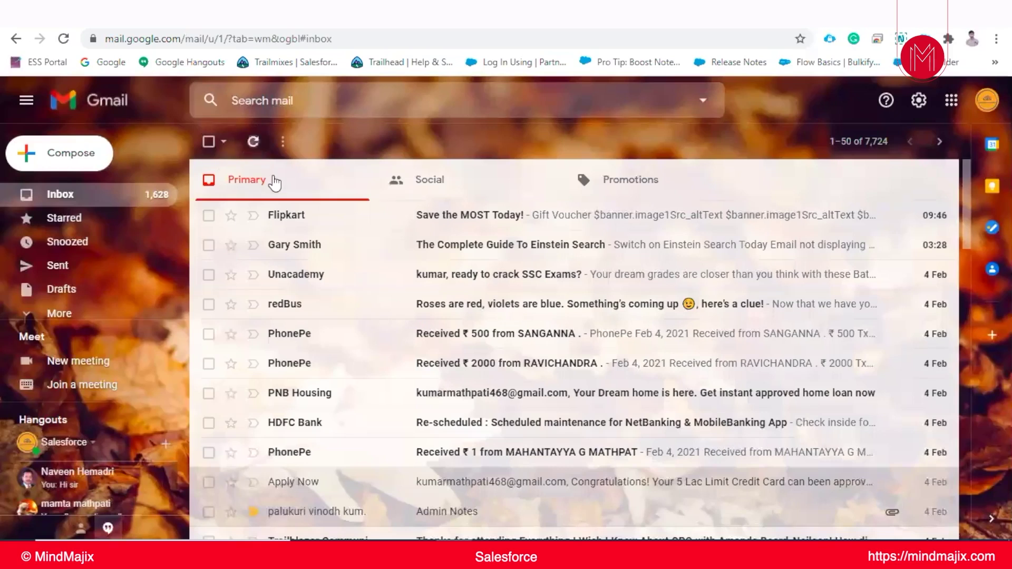
left_click(274, 182)
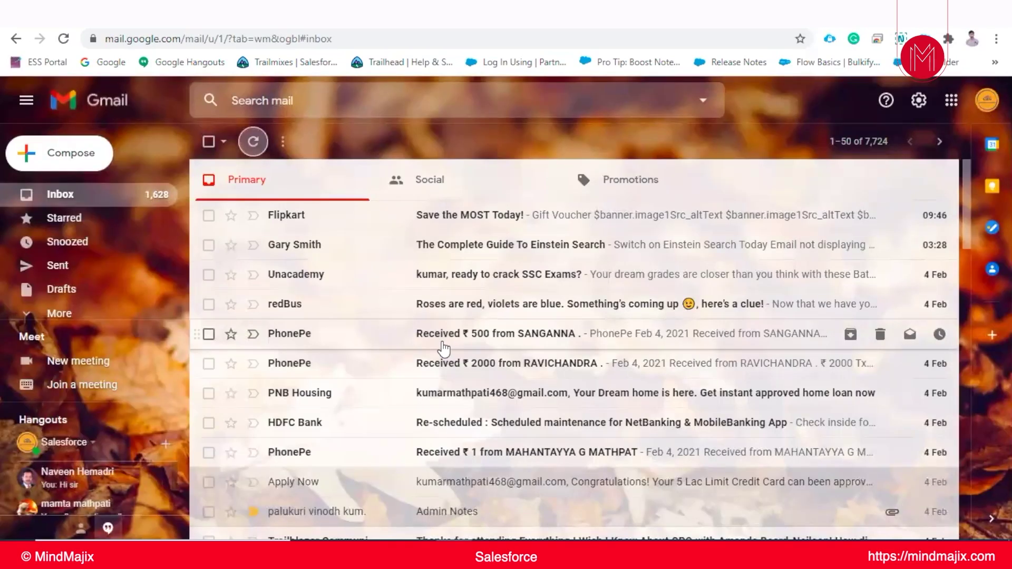
scroll(443, 348, "down", 3)
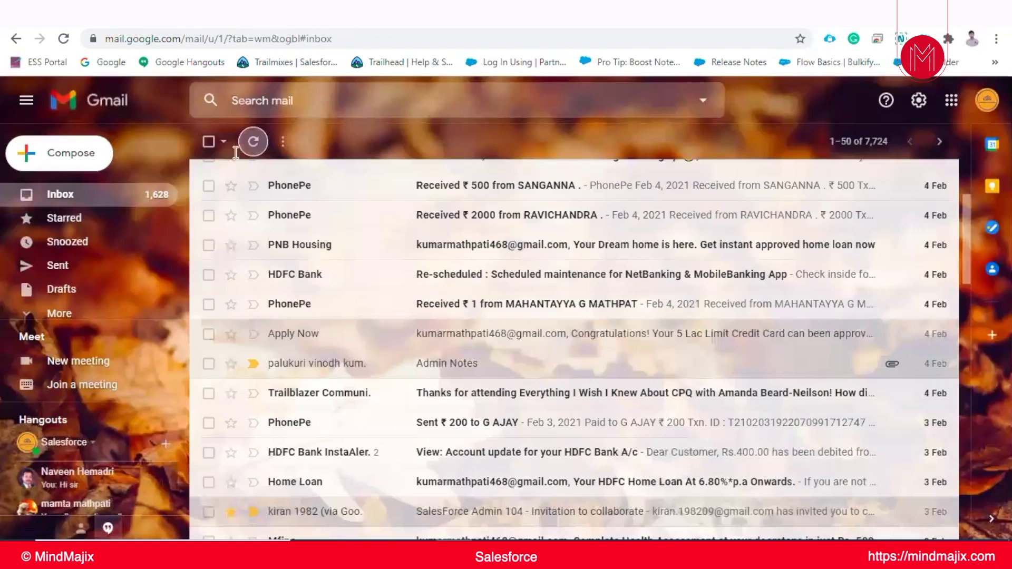
left_click(253, 141)
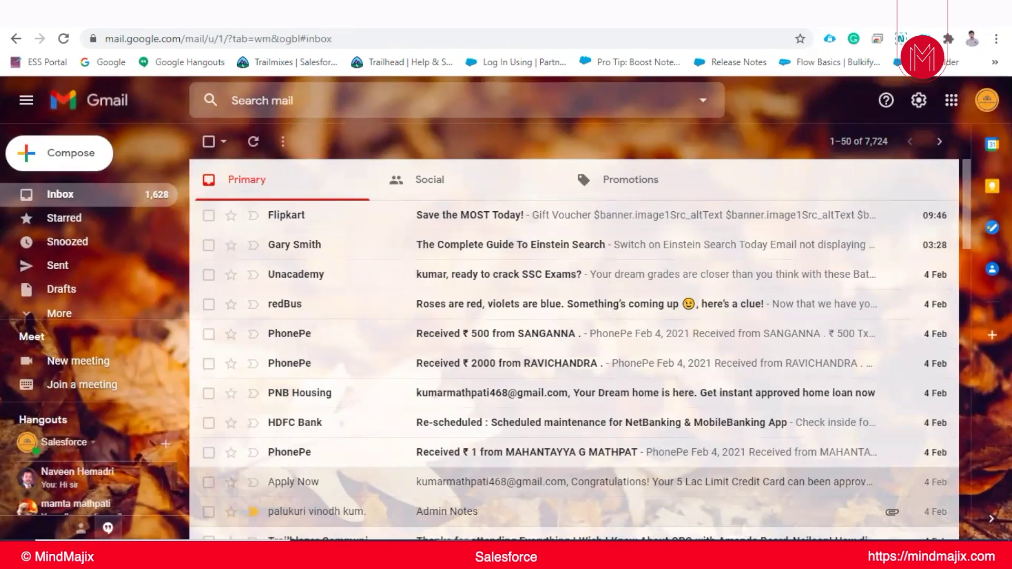
- Switch Gmail to the second Google account in a new tab
key("ctrl+Tab")
key("ctrl+t")
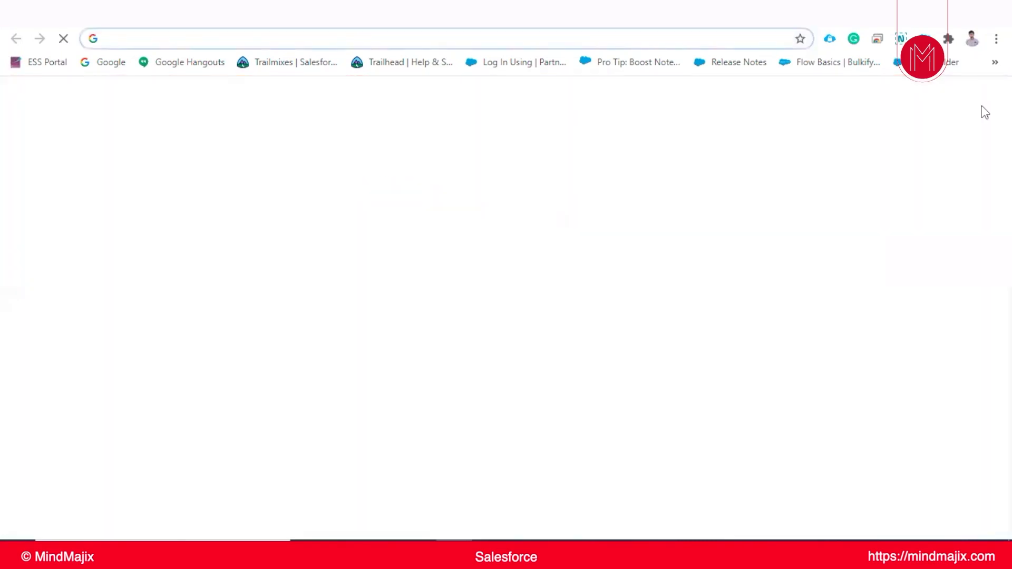
left_click(979, 98)
left_click(836, 334)
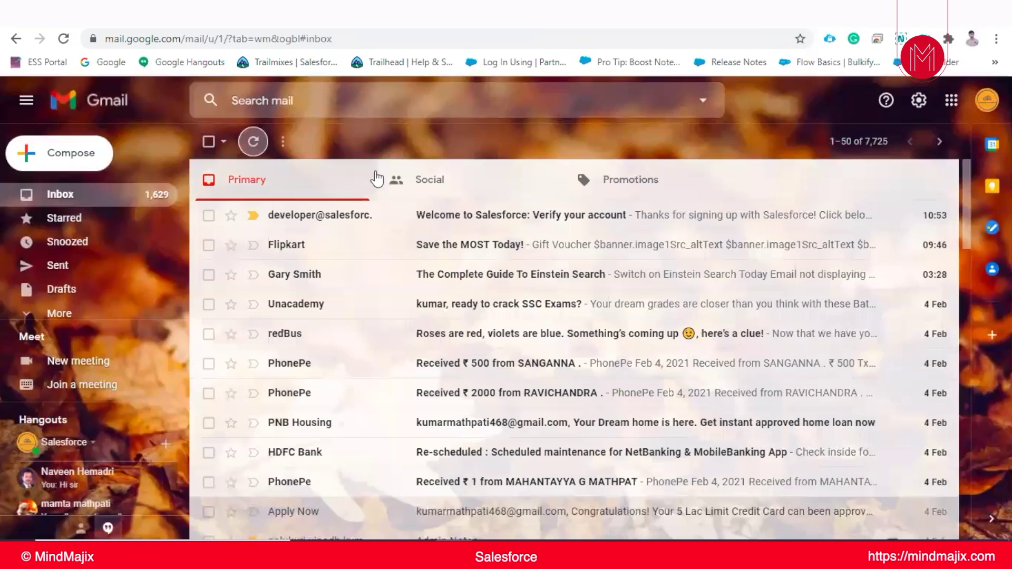
- Open the 'Welcome to Salesforce: Verify your account' email and use its Verify Account button
left_click(445, 228)
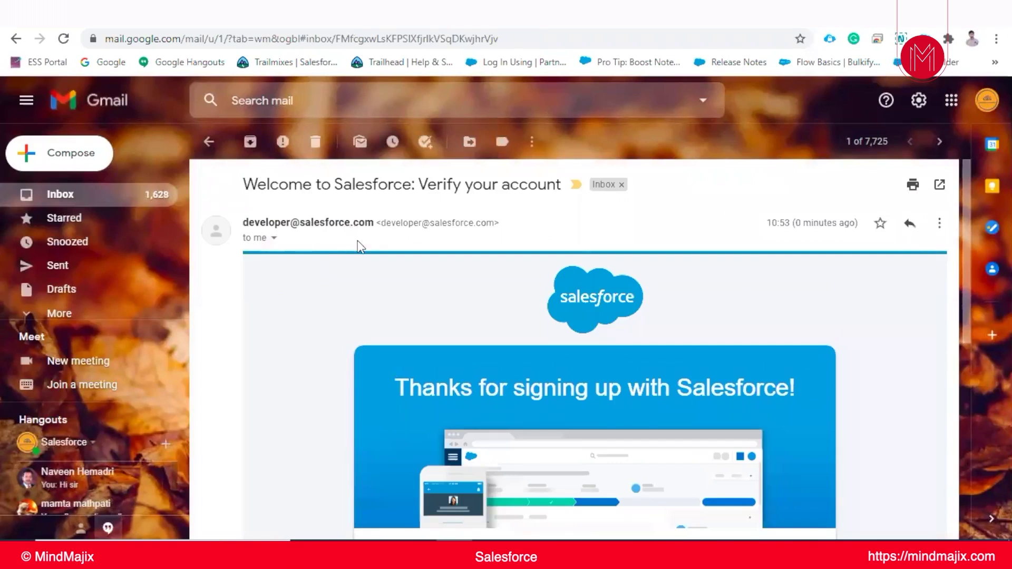
scroll(433, 279, "down", 6)
scroll(429, 239, "up", 5)
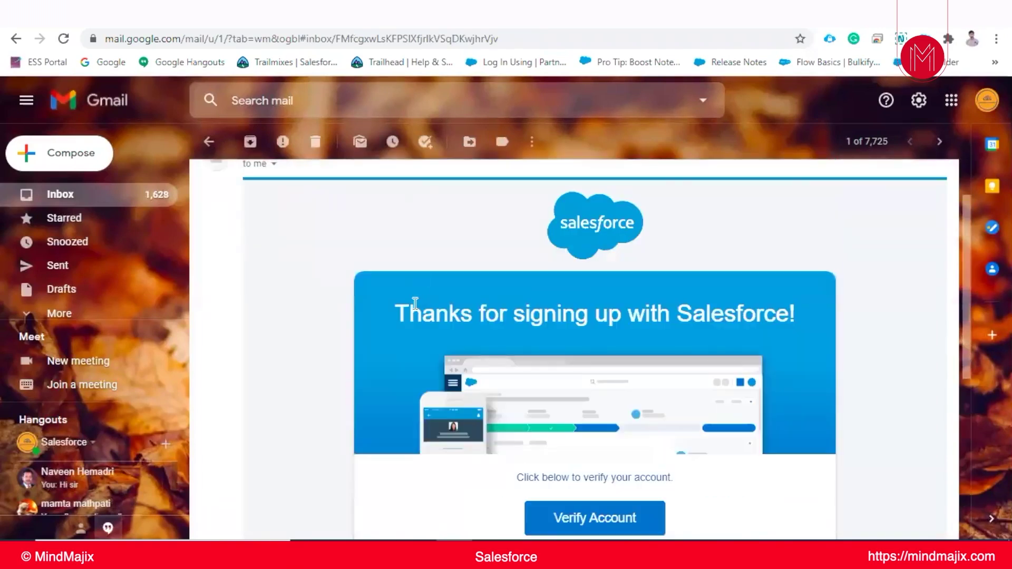
scroll(416, 301, "down", 3)
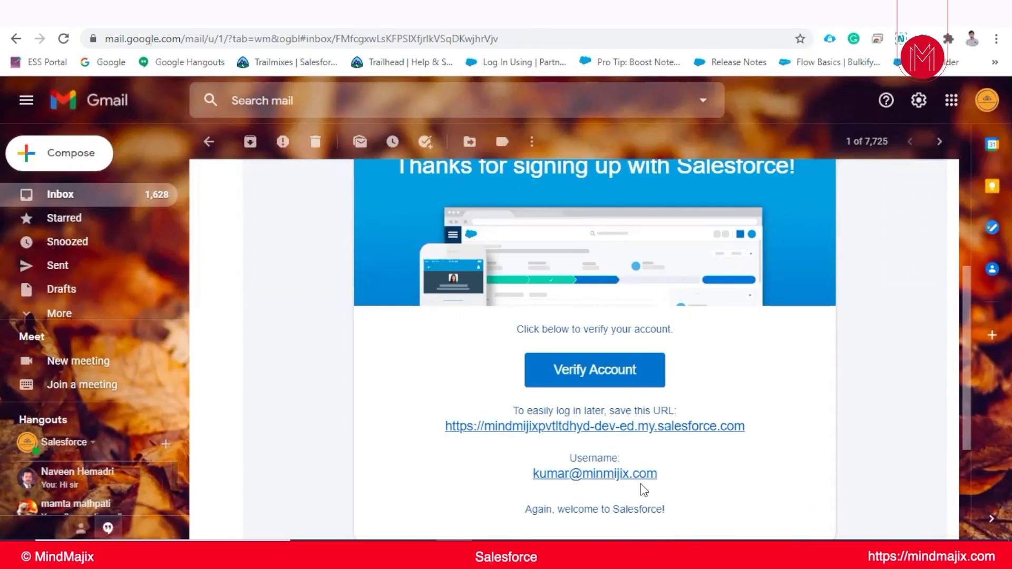
left_click(605, 371)
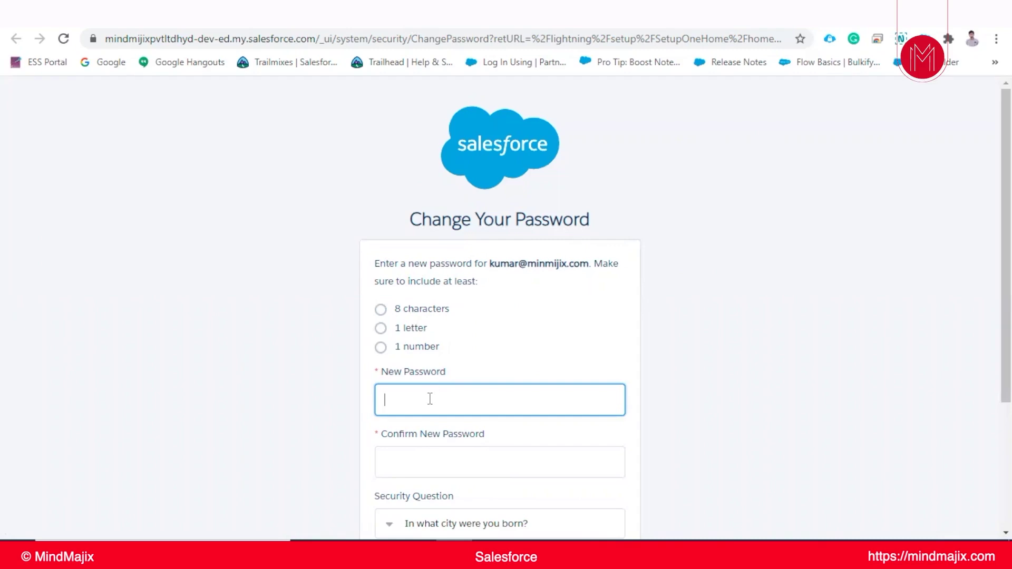
- Enter and confirm the new password, answer the birth-city security question, and submit
type("*********")
left_click(446, 457)
type("*****")
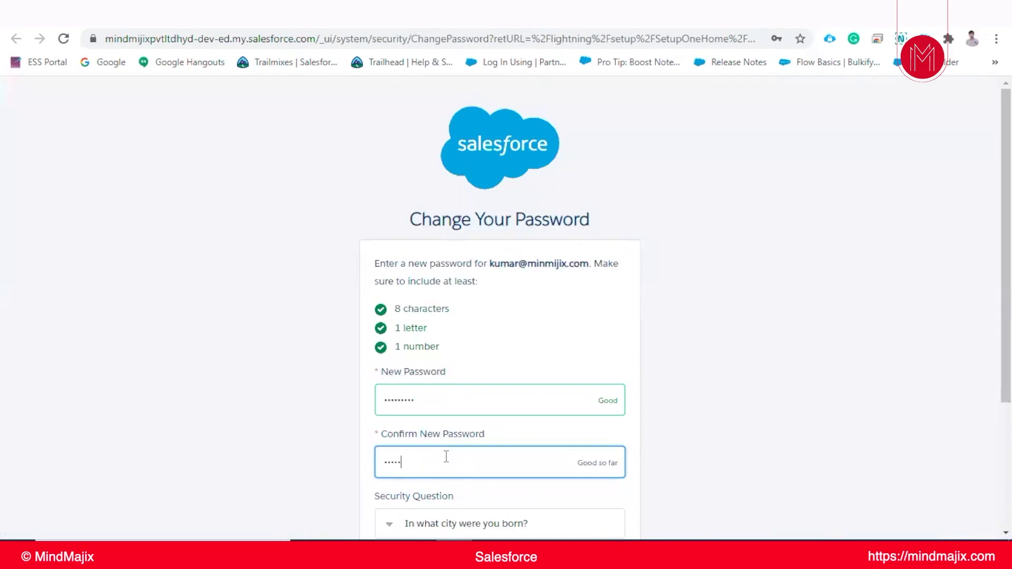
type("****")
scroll(449, 443, "down", 3)
left_click(451, 431)
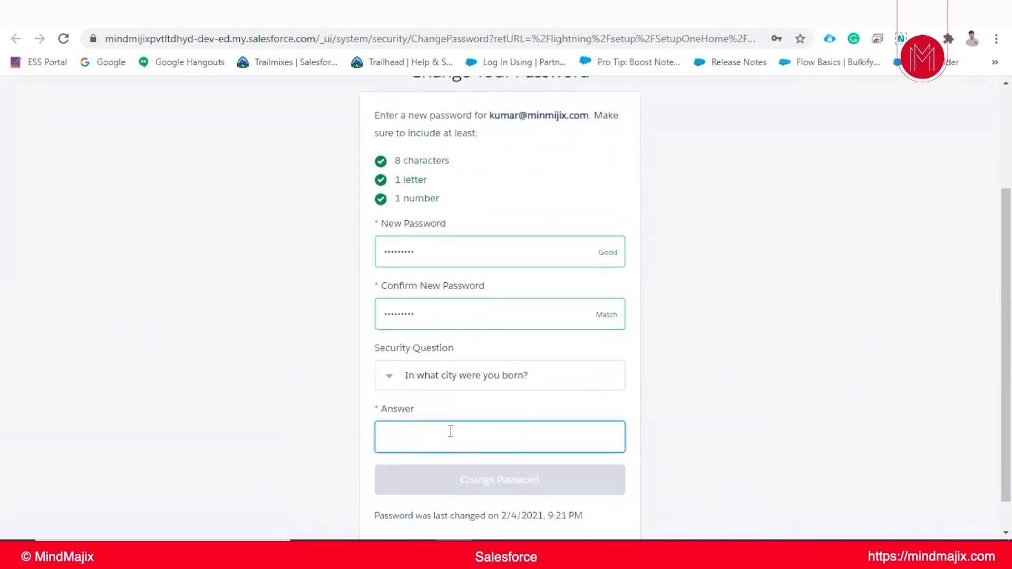
type("hyd")
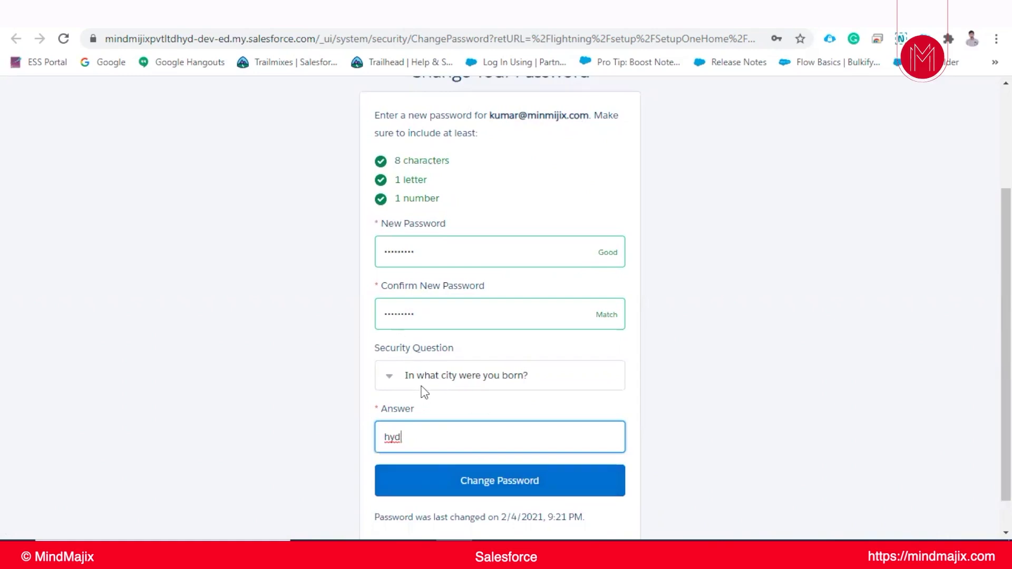
left_click(482, 484)
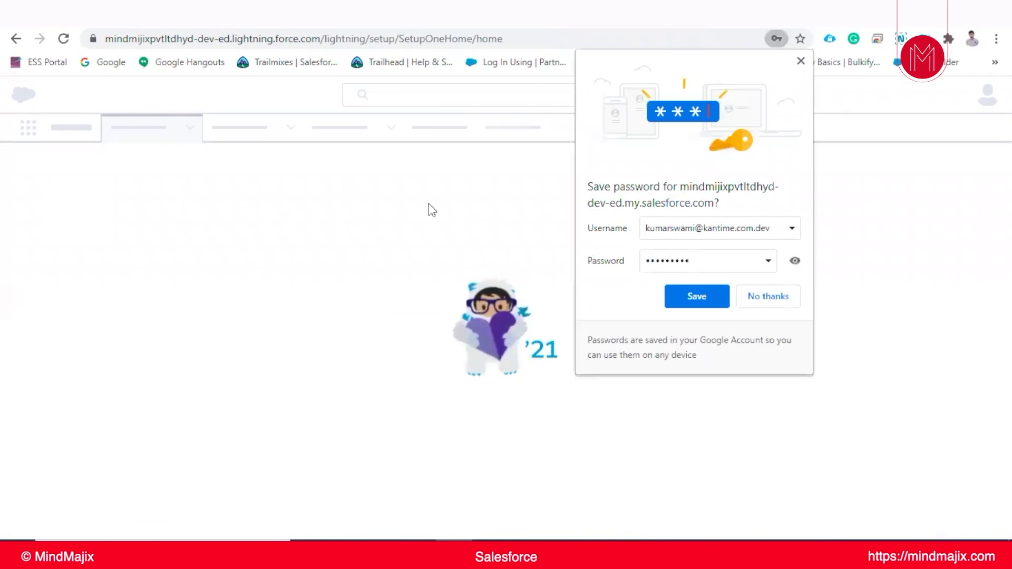
- Decline saving the password, close the Lightning welcome panel, and return to Notepad++
left_click(767, 298)
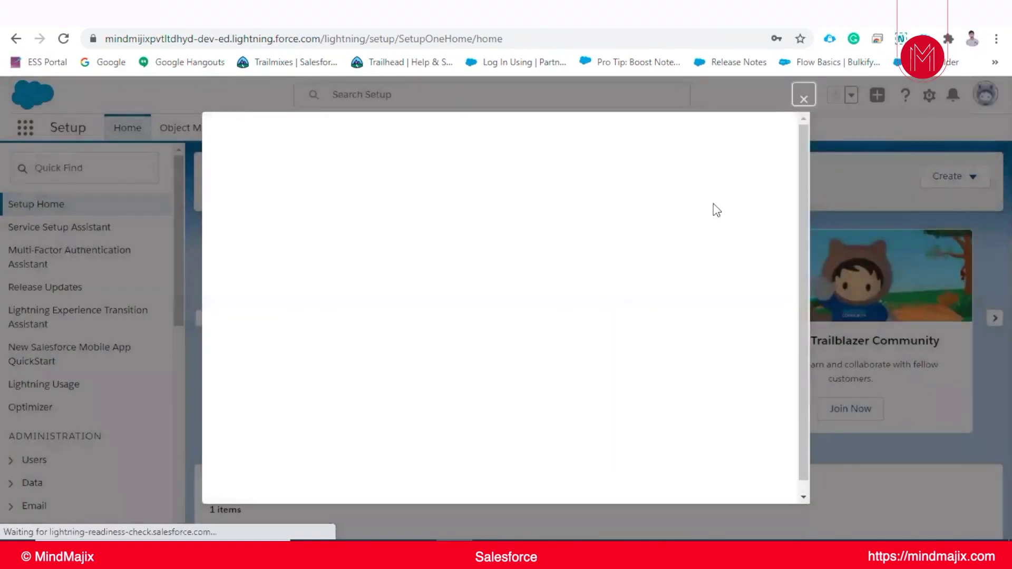
left_click(804, 96)
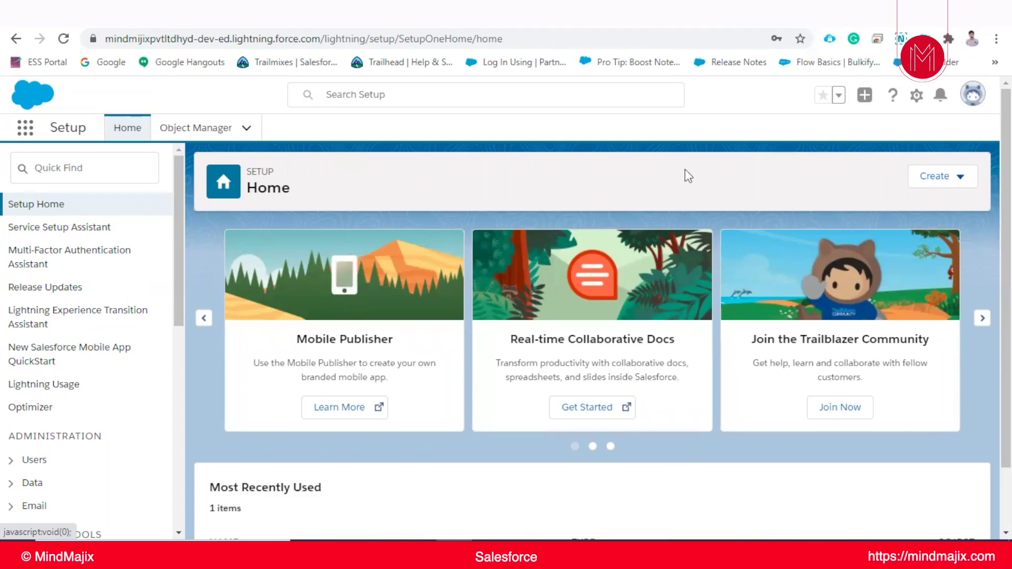
right_click(418, 557)
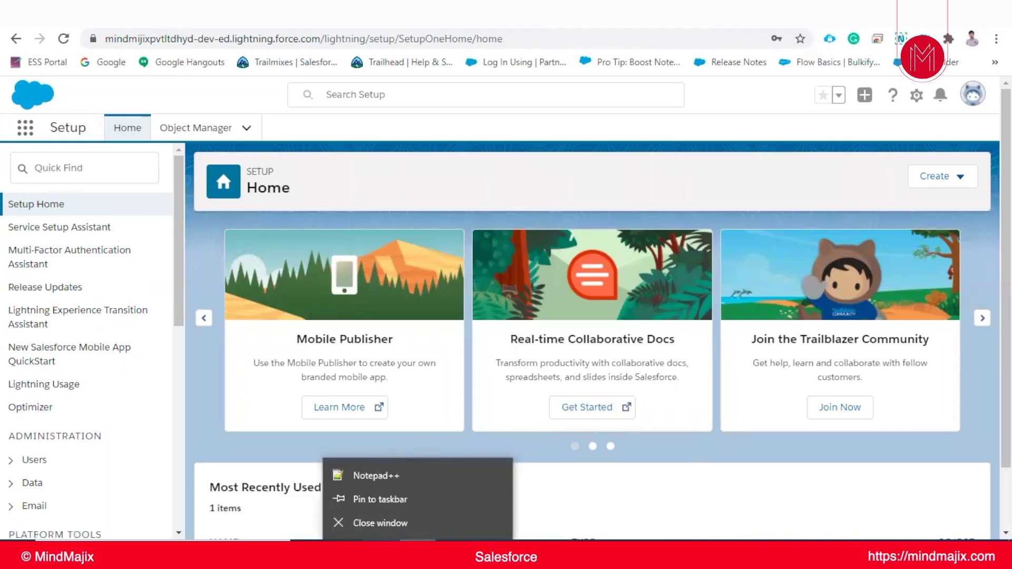
left_click(369, 476)
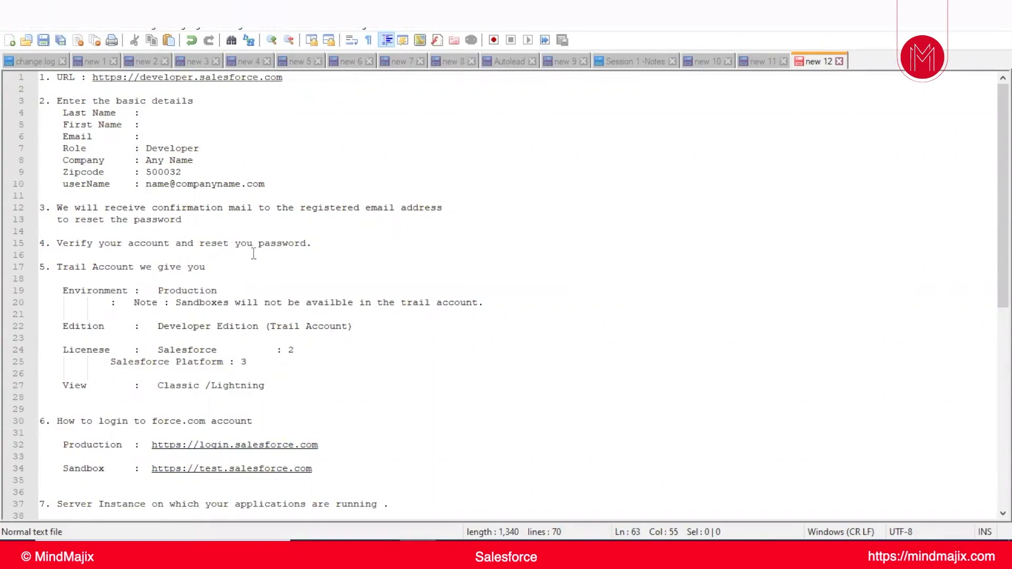
- Scroll down the 'new 12' notes to the Production and Sandbox login URLs
scroll(254, 254, "down", 1)
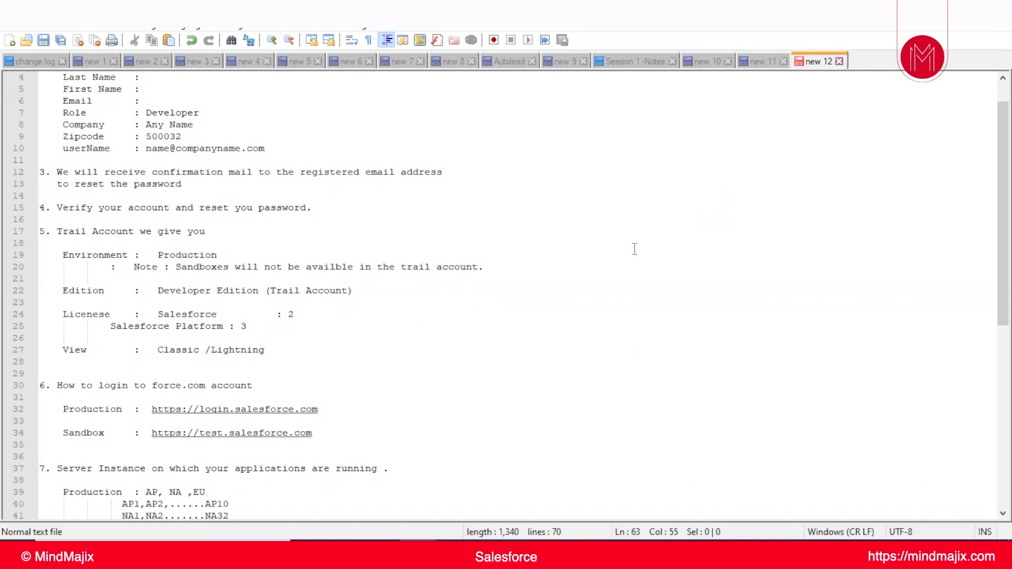
scroll(634, 249, "down", 1)
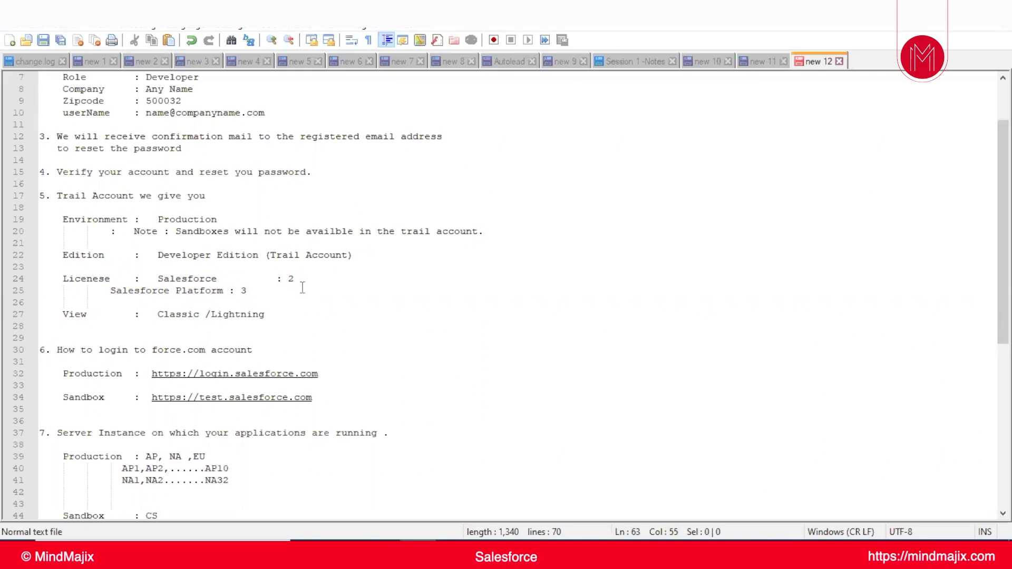
scroll(159, 296, "down", 1)
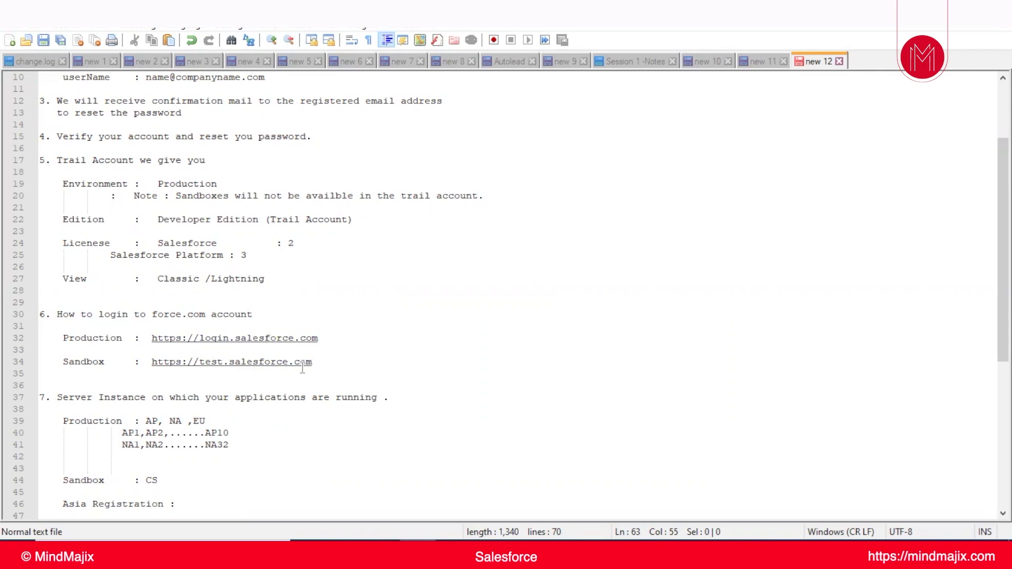
scroll(303, 368, "up", 2)
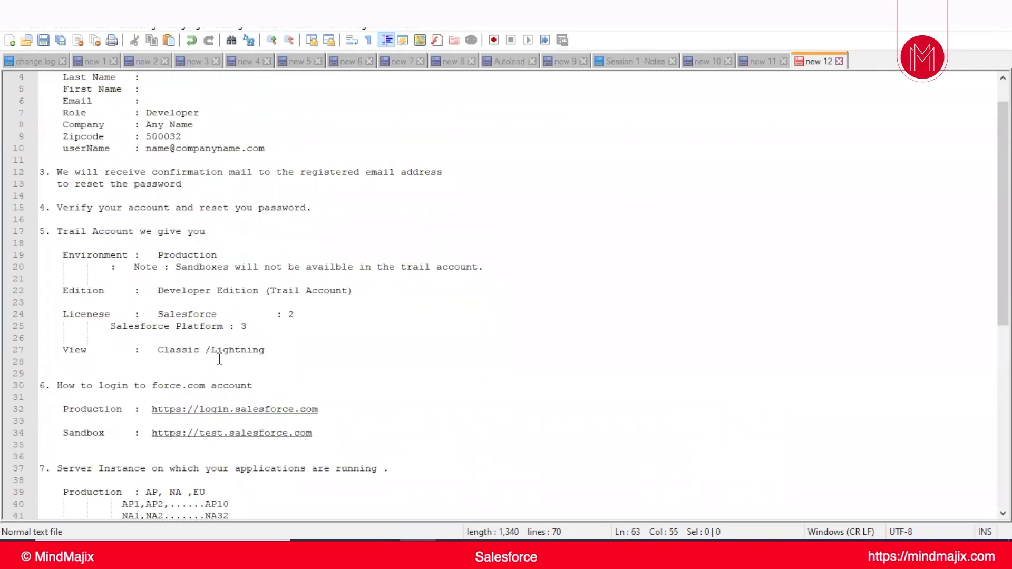